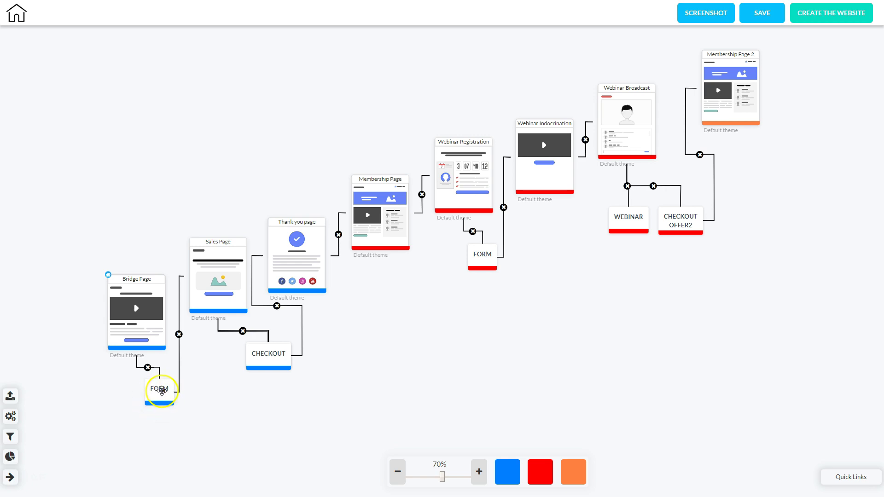
Review the funnel's flow from the Bridge Page through the sales, membership and webinar pages to Membership Page 2.
mouse_move(218, 287)
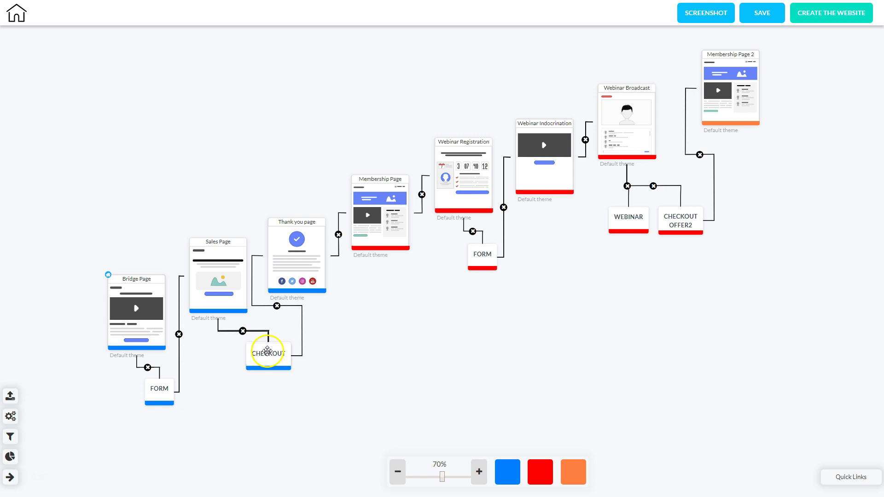
mouse_move(305, 266)
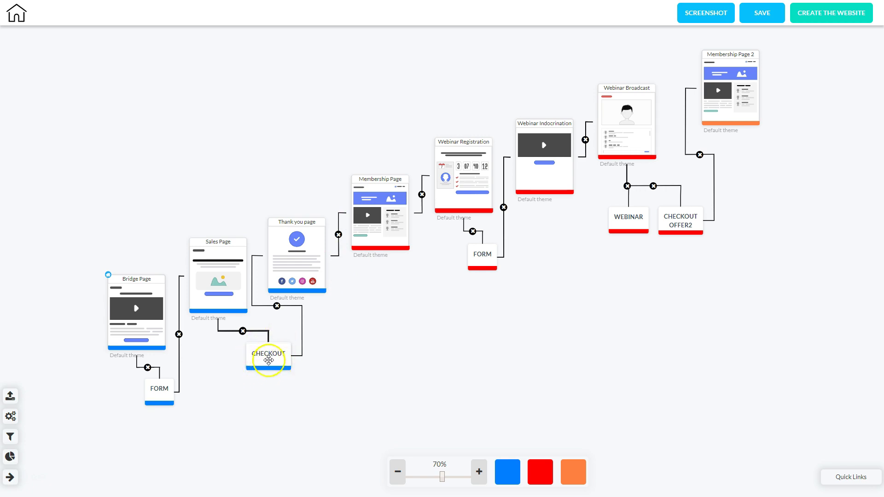
mouse_move(397, 234)
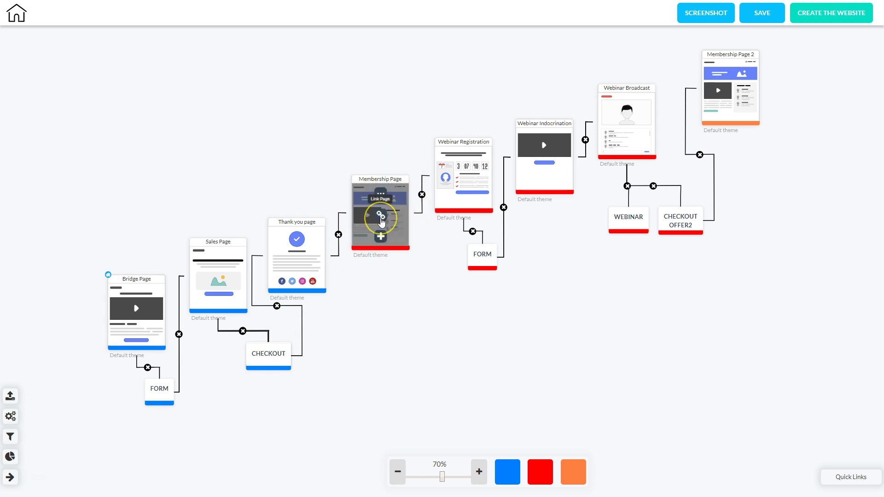
mouse_move(466, 167)
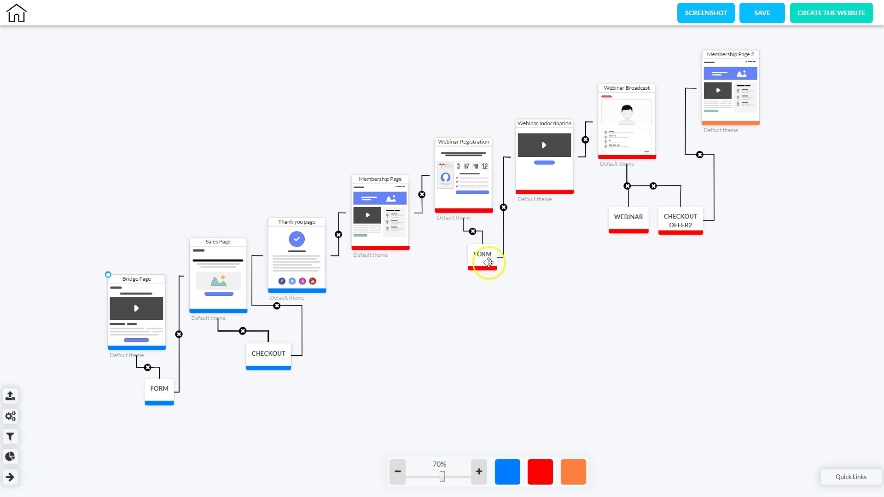
mouse_move(549, 164)
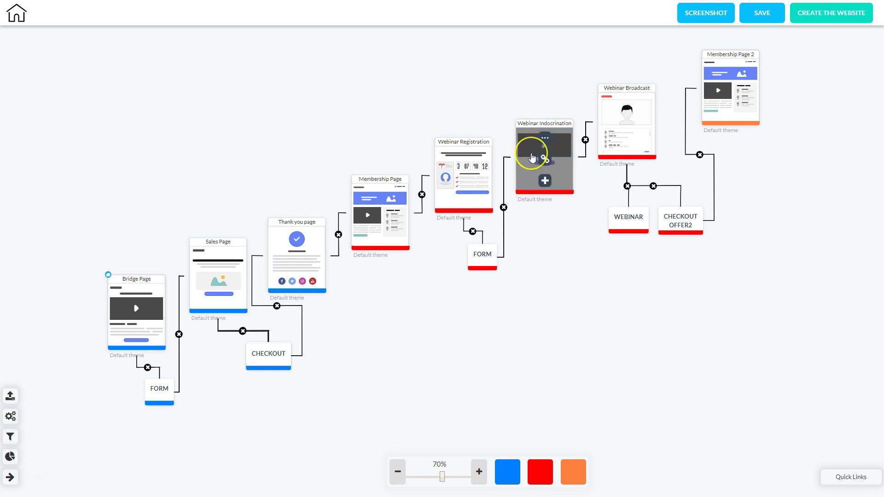
left_click(530, 195)
left_click(530, 200)
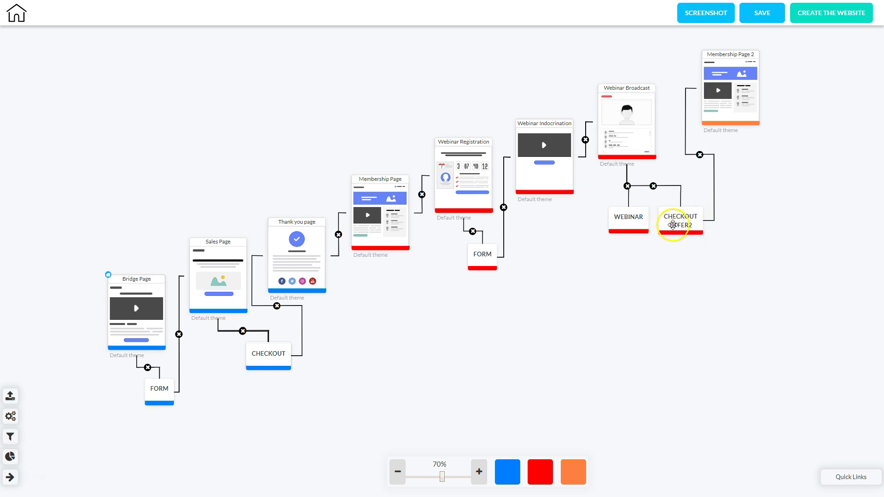
mouse_move(716, 86)
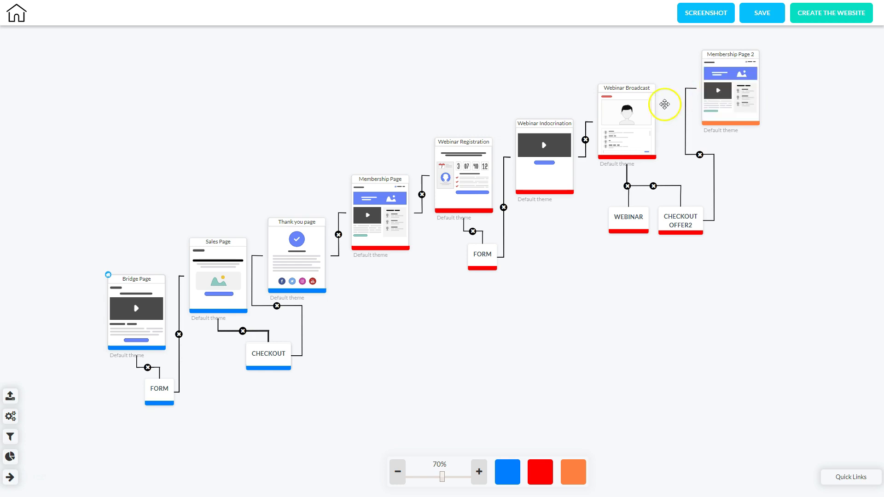
mouse_move(628, 115)
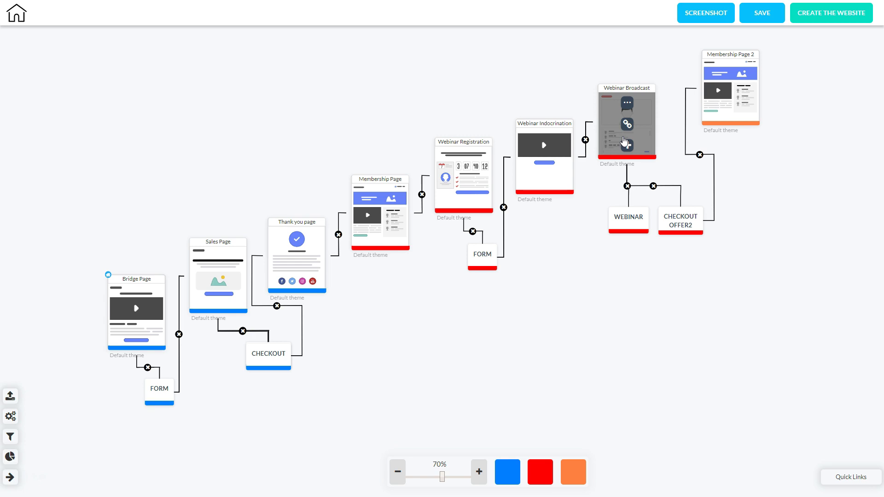
left_click(603, 306)
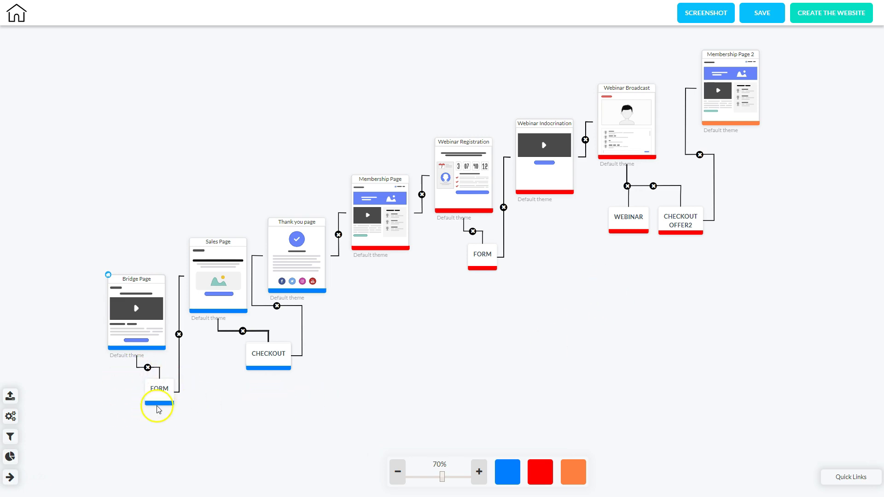
Check the form settings of the Bridge Page, including its mailing service, list and next pages, and the form's available actions.
right_click(165, 391)
left_click(180, 425)
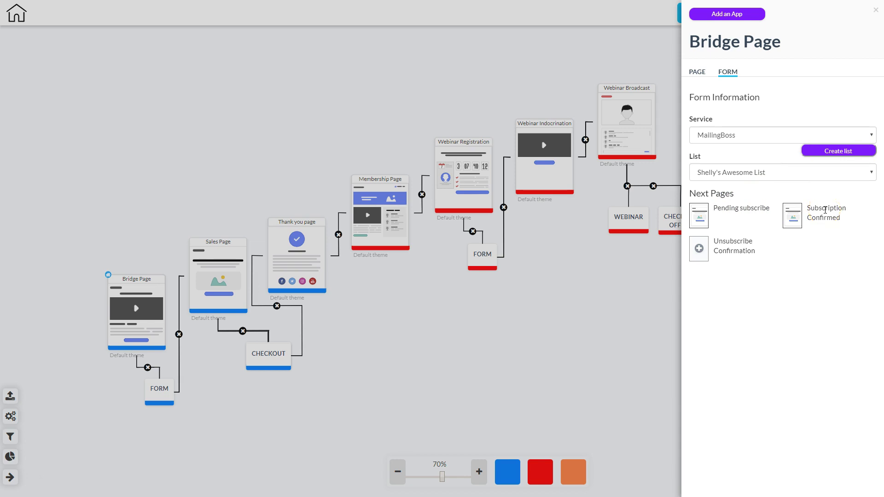
left_click(647, 272)
left_click(160, 391)
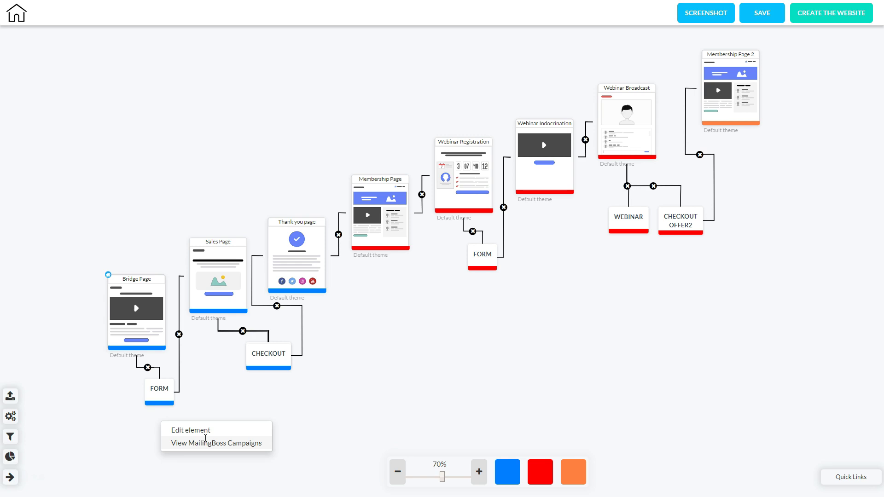
left_click(313, 395)
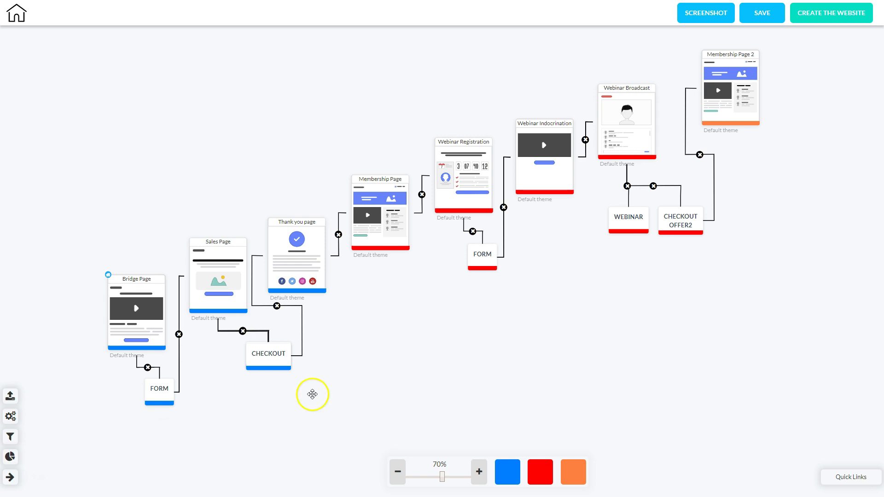
Review the Sales Page checkout settings, including the offer title, price, next pages and linked restricted area.
right_click(269, 358)
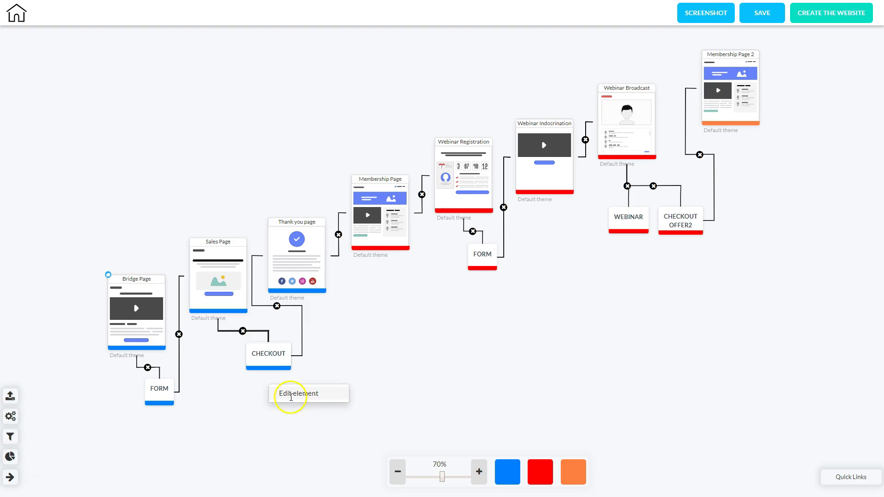
left_click(291, 394)
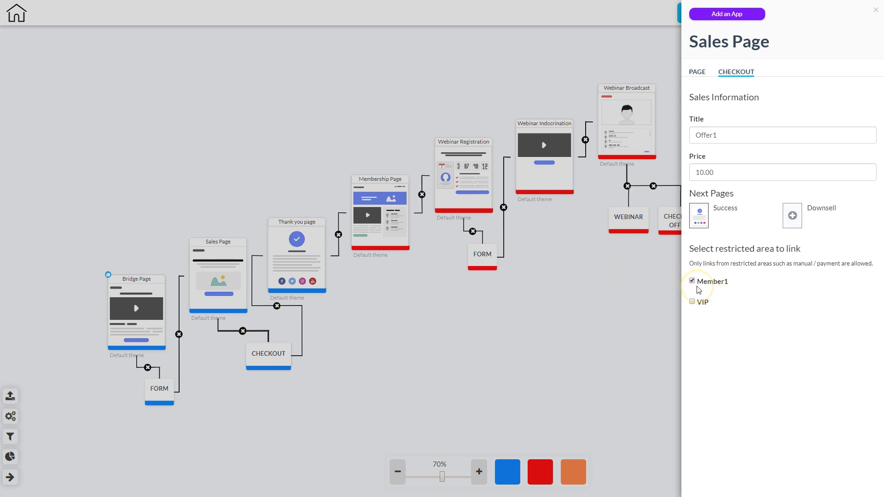
left_click(601, 299)
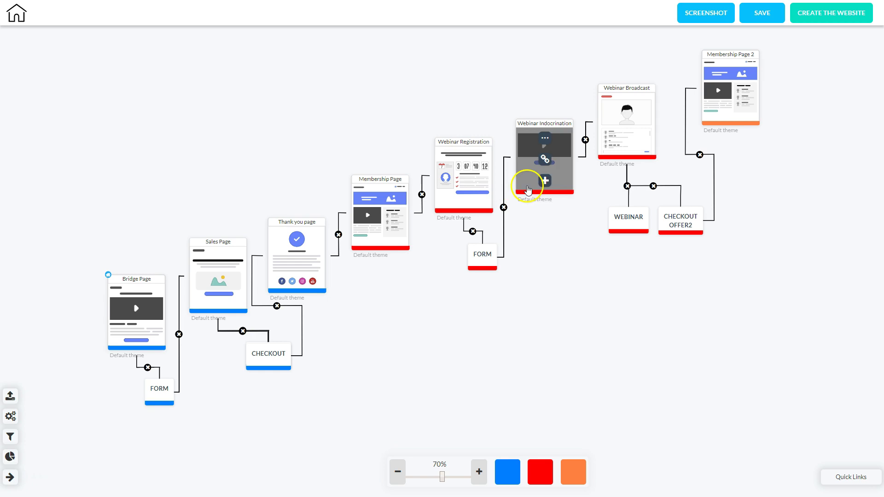
Check the Webinar Registration form's mailing service, list and next pages, and the form's available actions.
left_click(487, 255)
left_click(510, 294)
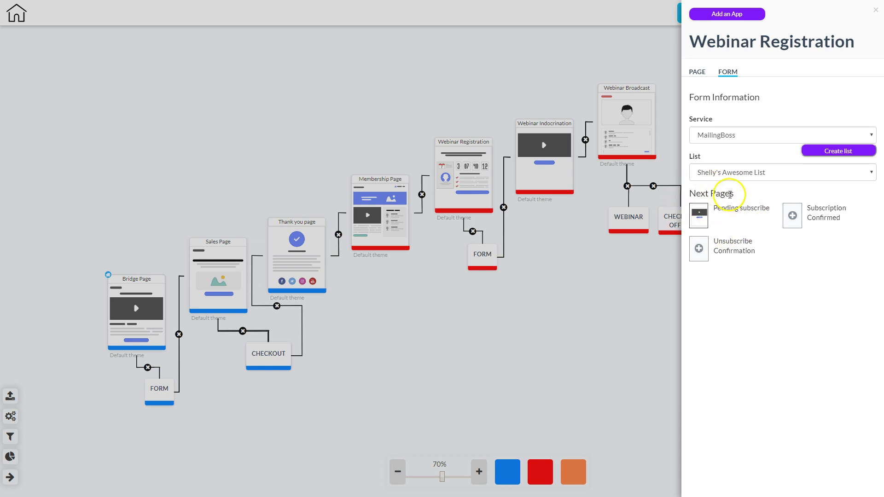
left_click(611, 302)
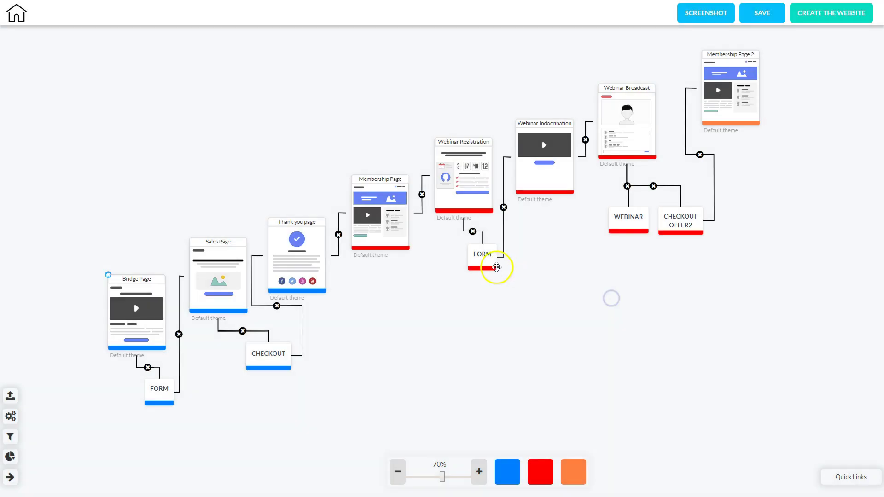
right_click(487, 258)
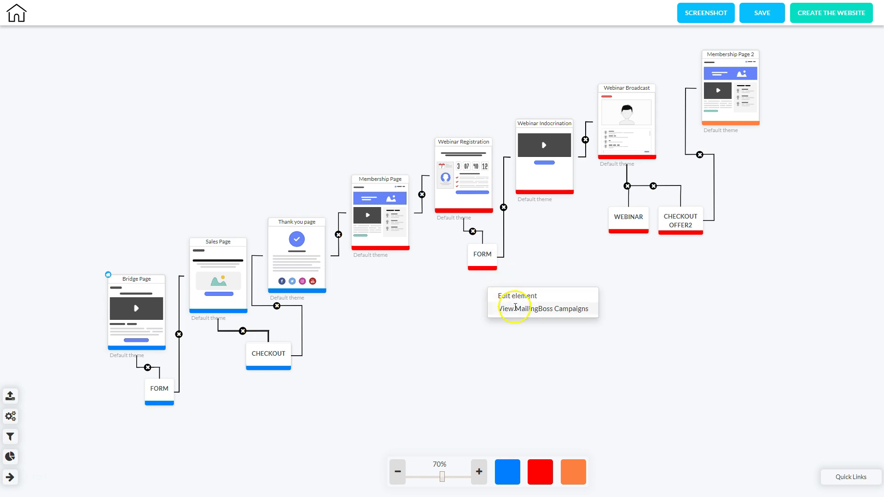
left_click(566, 305)
left_click(561, 333)
View the webinar element's ID and secret settings on the Webinar Broadcast page.
left_click(632, 226)
left_click(642, 259)
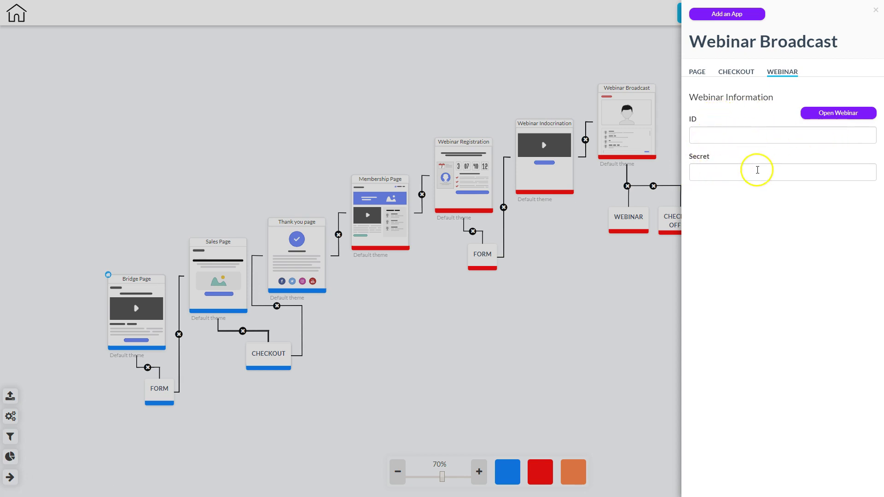
left_click(623, 319)
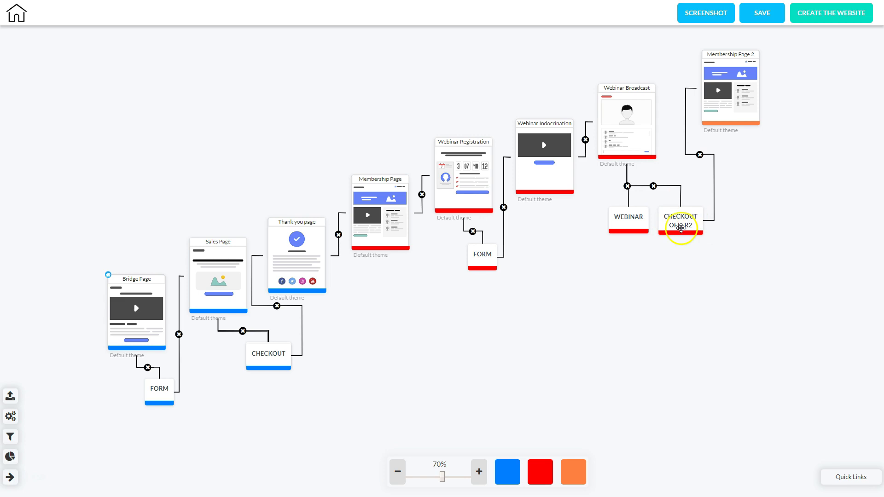
Review the offer2 checkout settings on the Webinar Broadcast page, including its success page and linked restricted area.
mouse_move(726, 81)
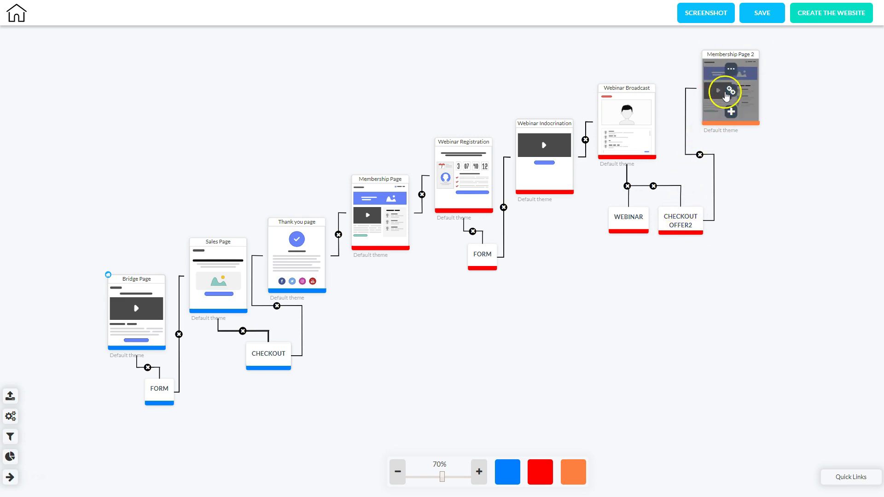
right_click(683, 218)
left_click(704, 259)
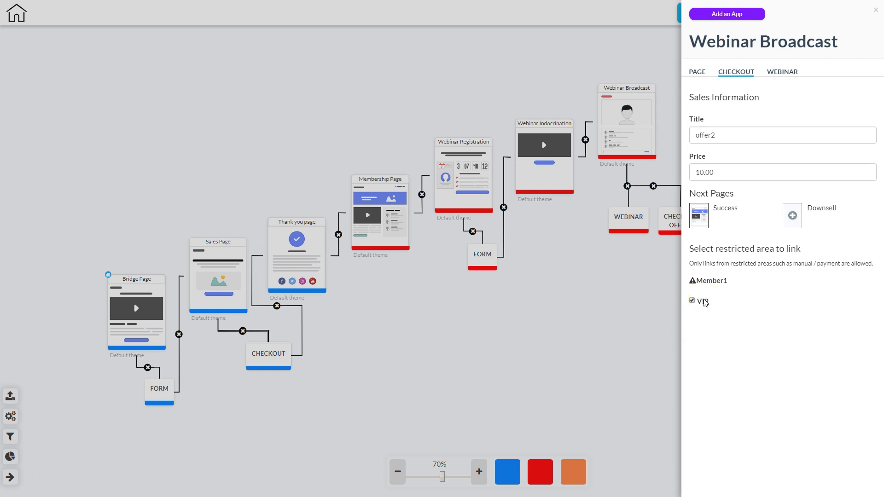
left_click(631, 322)
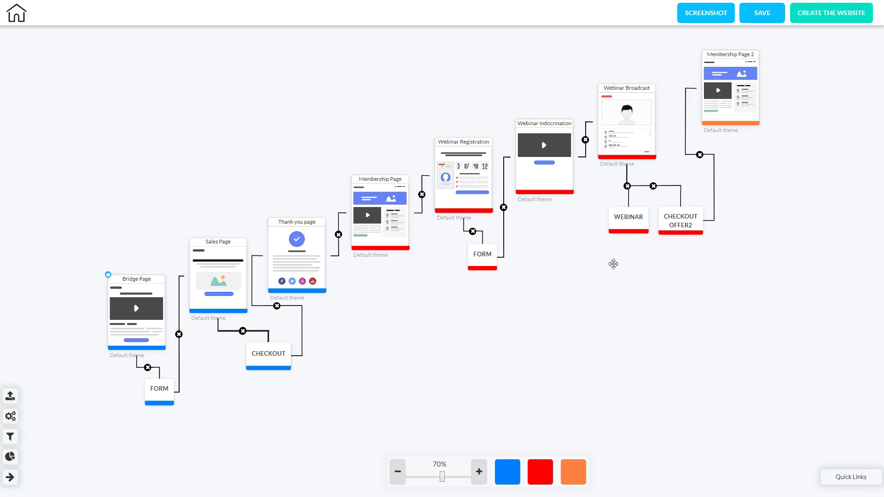
Save the funnel and generate a website from it named "customer journey funnel", staying in the funnel diagram.
left_click(762, 14)
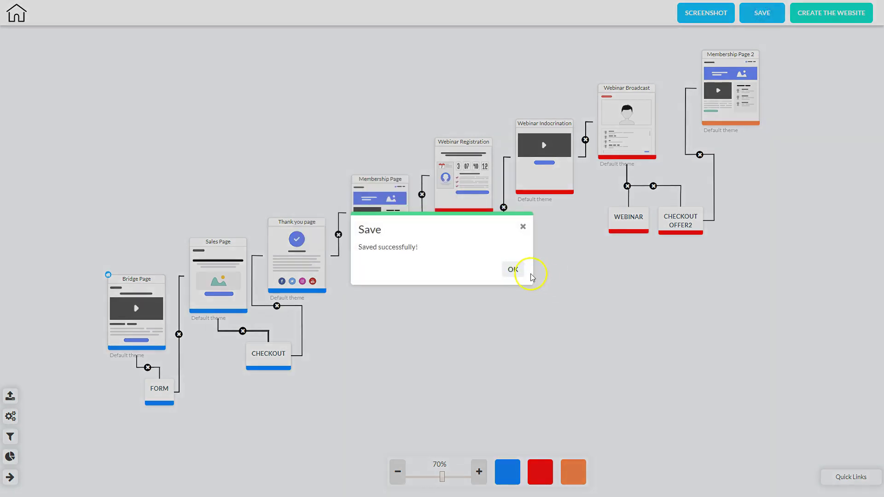
left_click(514, 270)
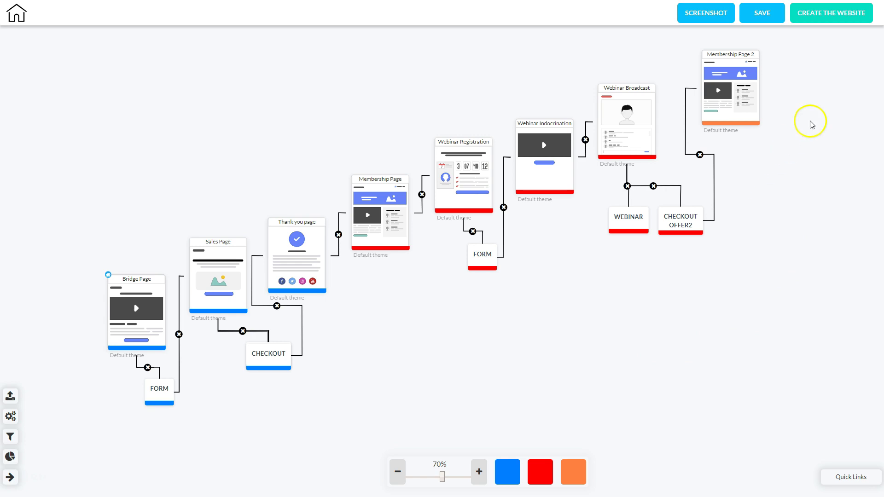
left_click(812, 23)
left_click(419, 248)
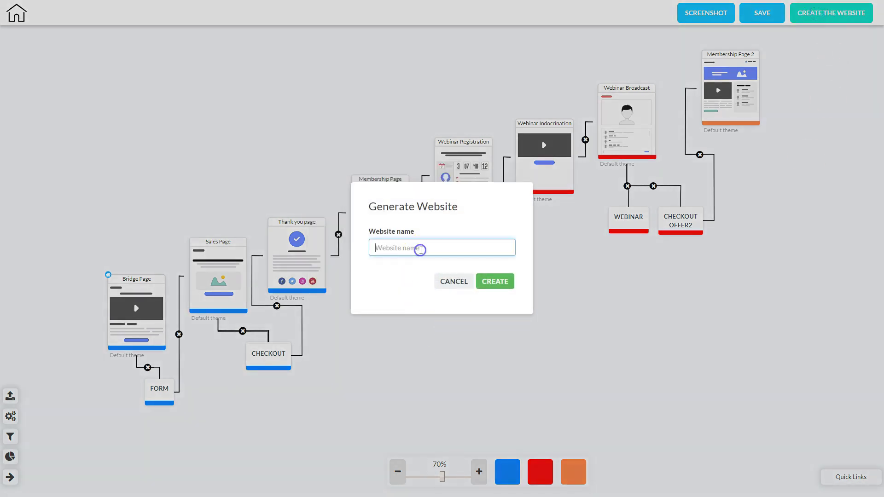
type("customer journey funnel")
left_click(494, 281)
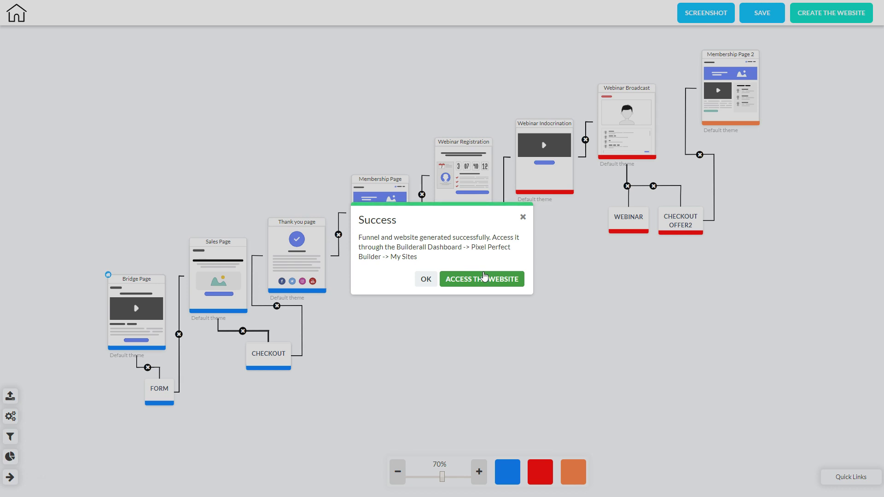
left_click_drag(483, 274, 445, 275)
left_click(424, 279)
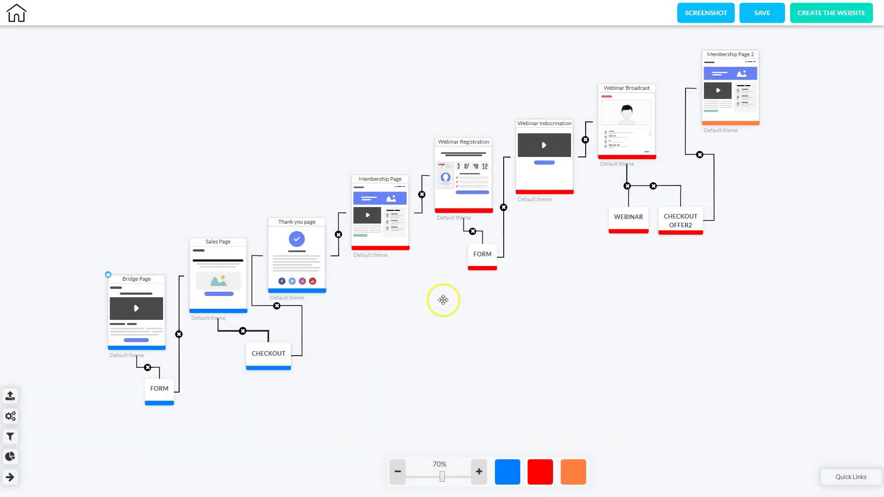